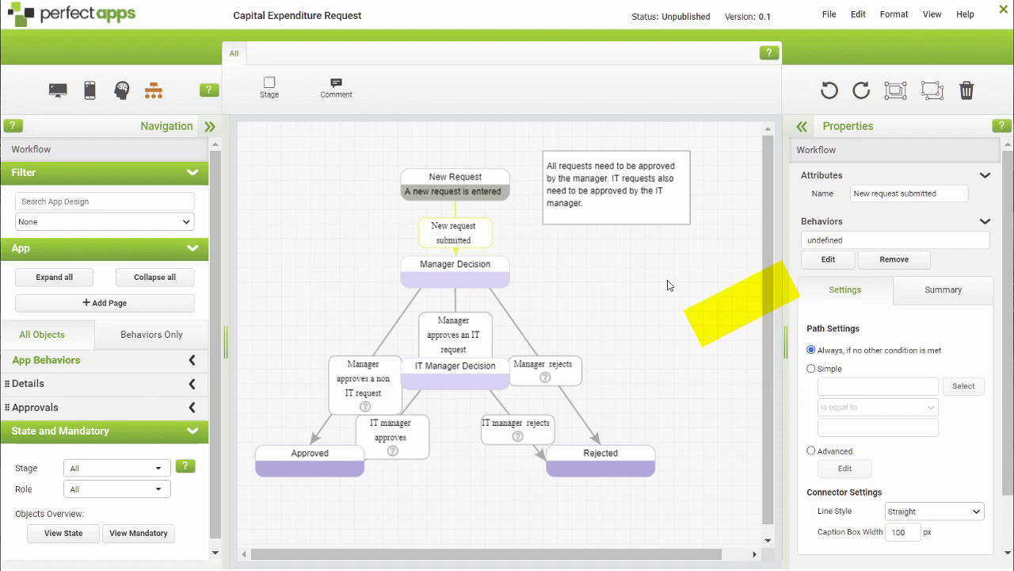
Step: Open the behavior of the New request submitted path for editing and add a Notify command to it
left_click(828, 259)
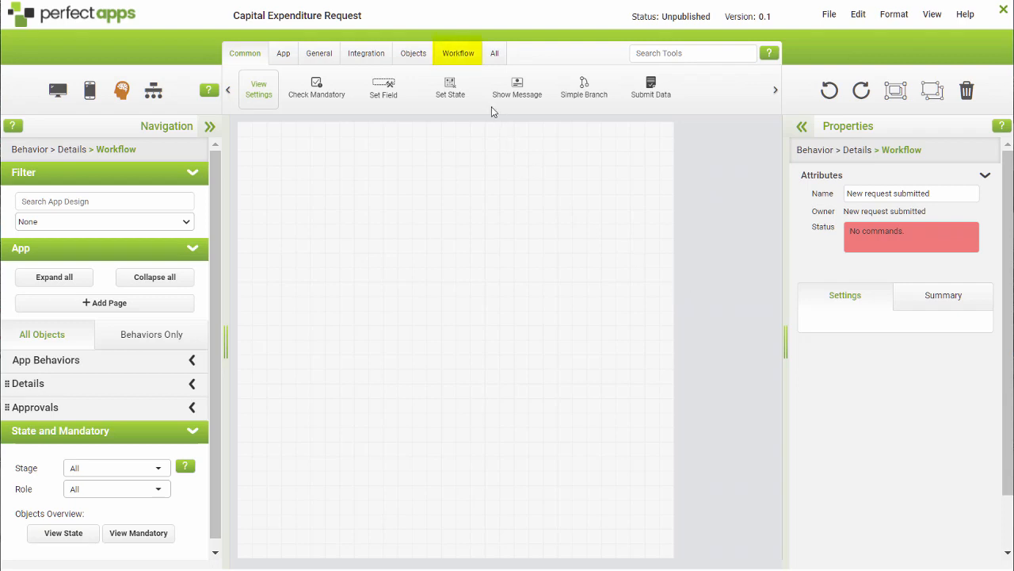
left_click(458, 54)
mouse_move(281, 85)
left_mouse_down()
mouse_move(271, 89)
mouse_move(410, 251)
mouse_move(456, 280)
left_mouse_up()
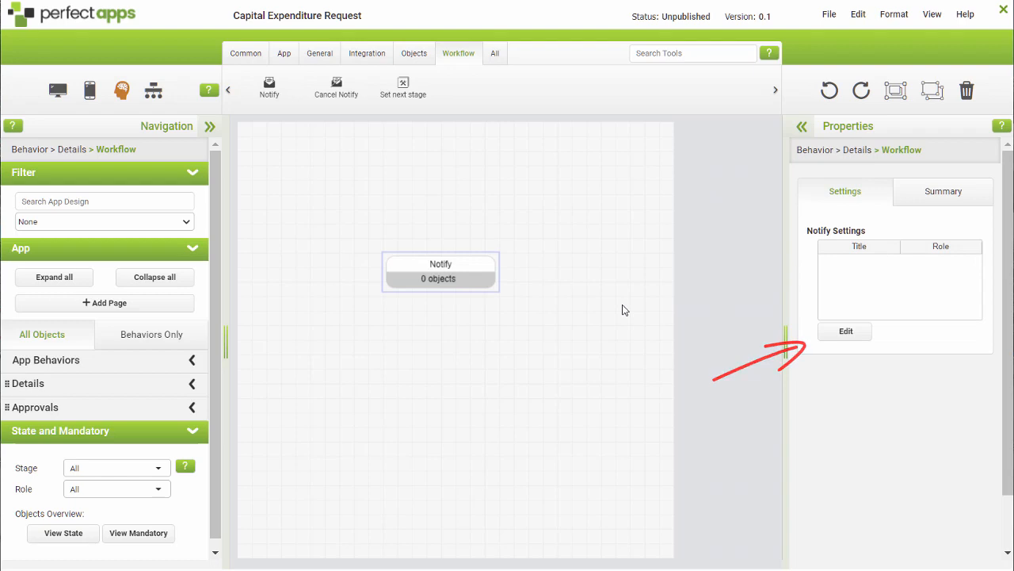
Step: Add a notification to the Notify command and title it "New request is waiting for the manager"
left_click(837, 336)
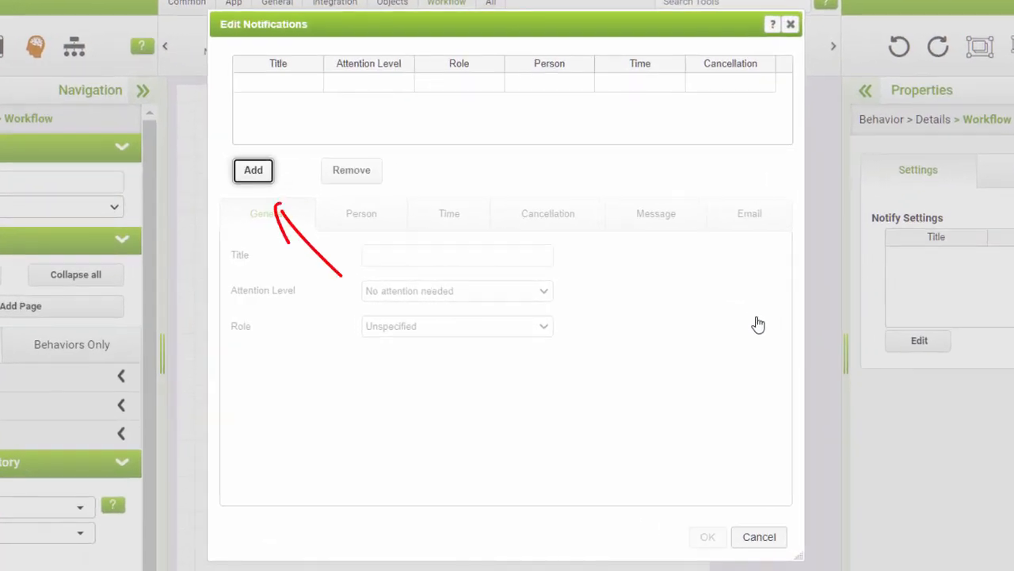
left_click(258, 168)
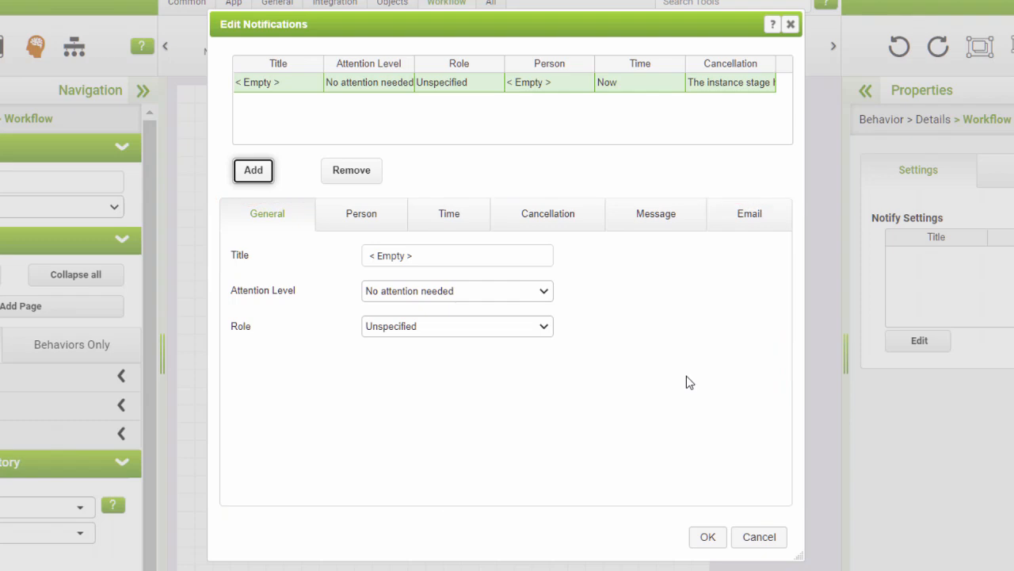
left_click(429, 255)
left_click_drag(370, 255, 333, 260)
type("N")
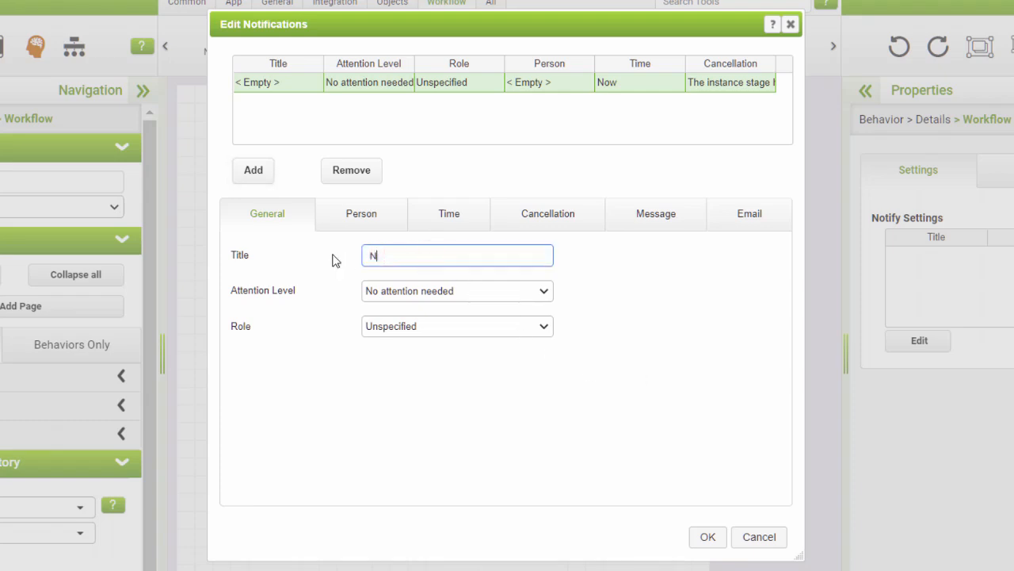
type("ew request is waiting for t")
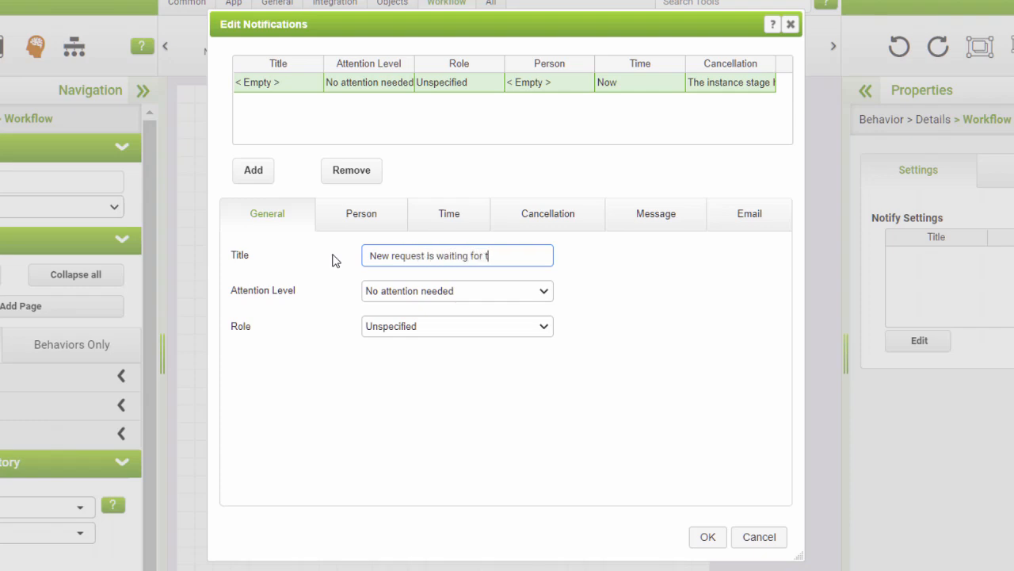
type("he manager")
left_click(579, 365)
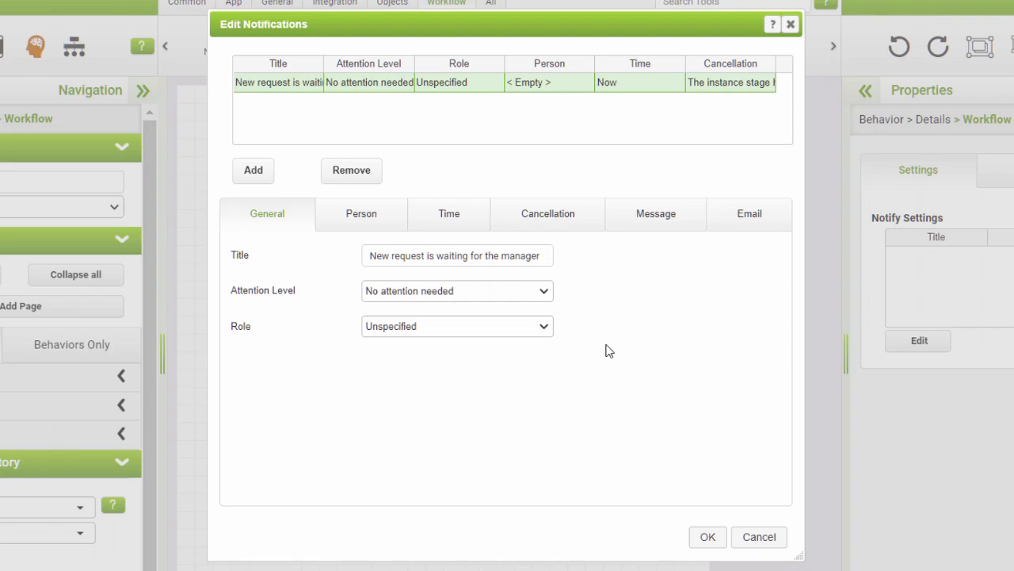
Step: Set the notification's attention level to Normal attention needed and its role to Manager
left_click(545, 292)
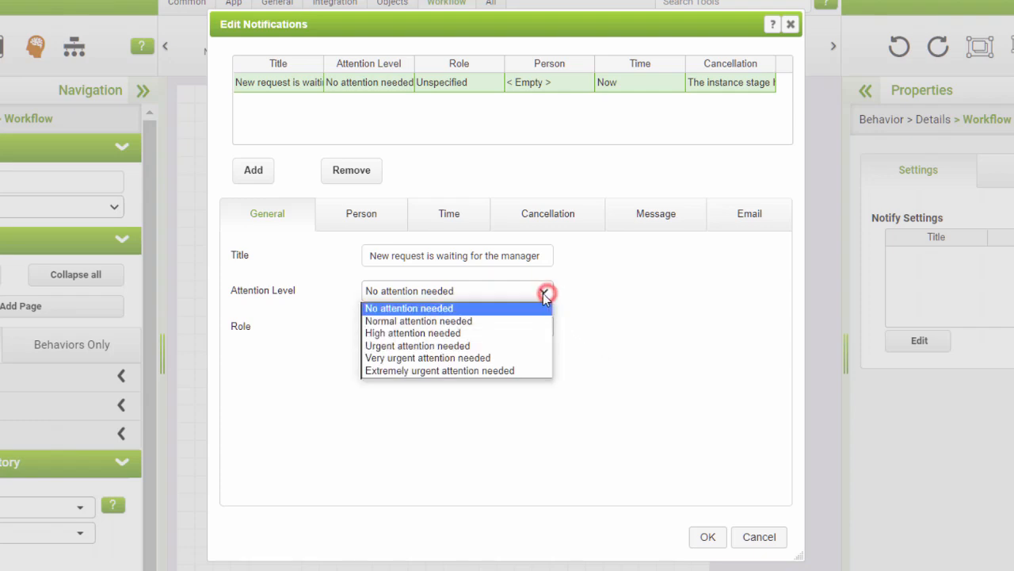
left_click(474, 320)
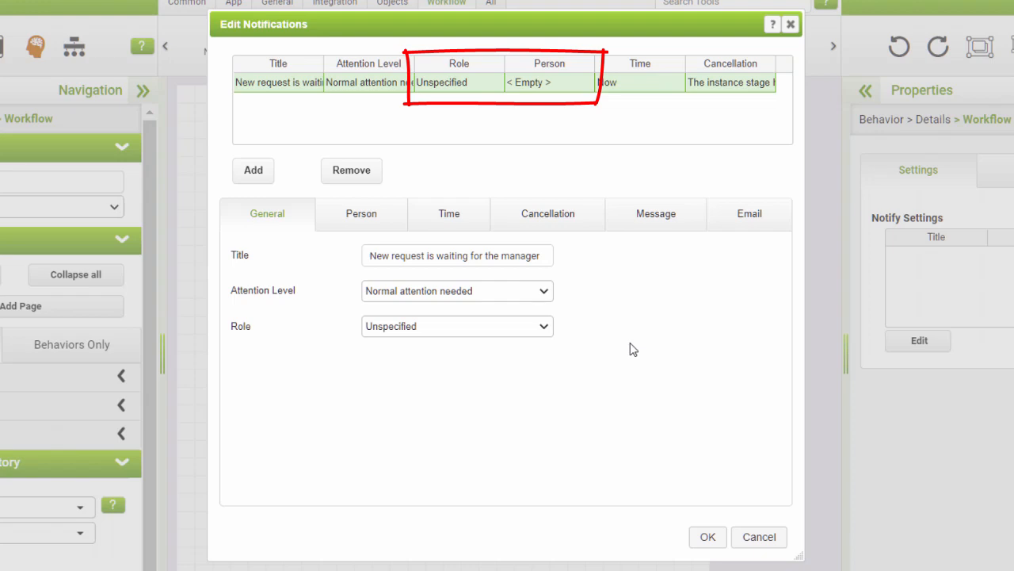
left_click(462, 329)
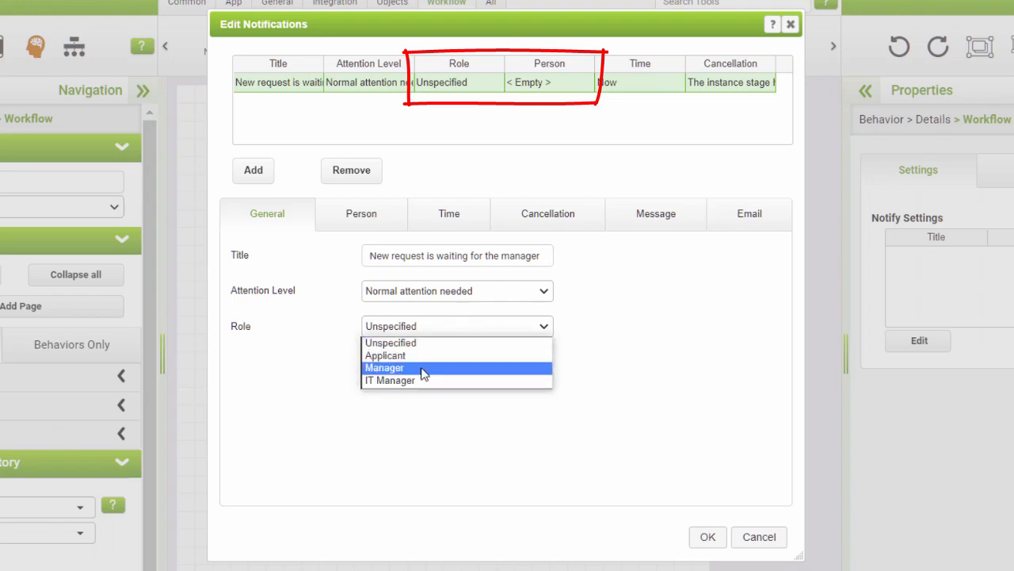
left_click(423, 369)
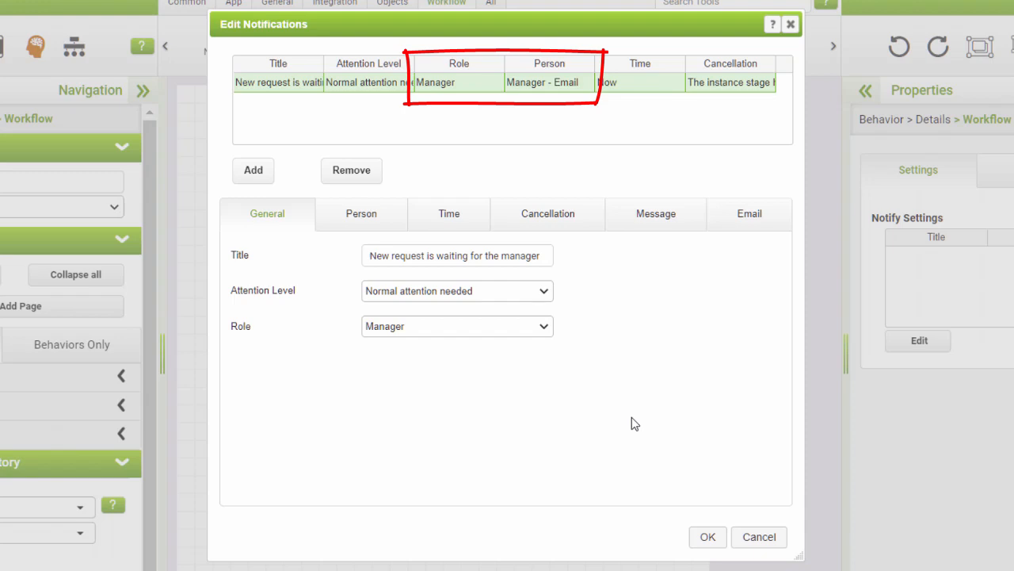
Step: Review the notification's recipient options, its sending time options and its cancellation conditions
left_click(357, 218)
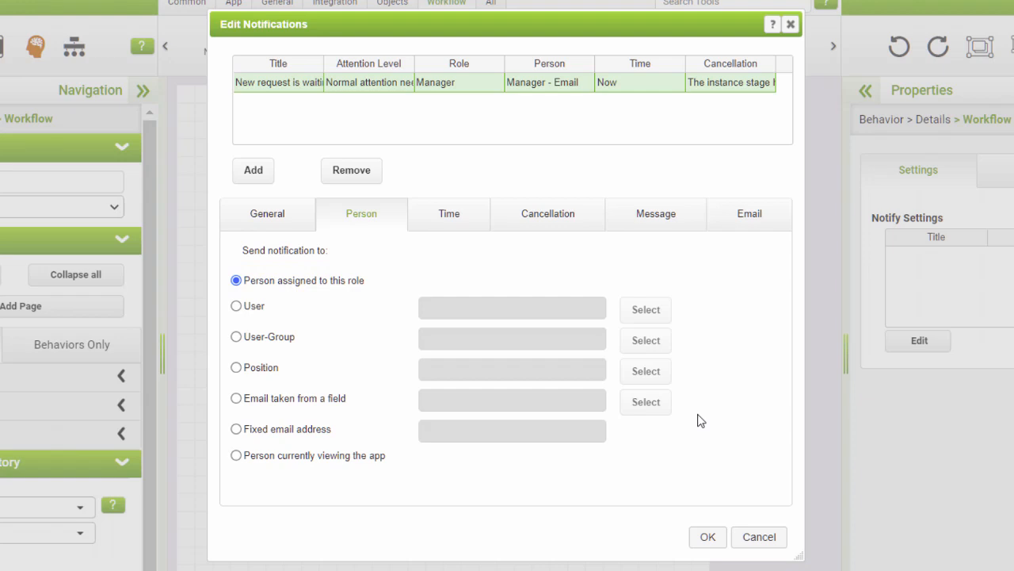
left_click(440, 214)
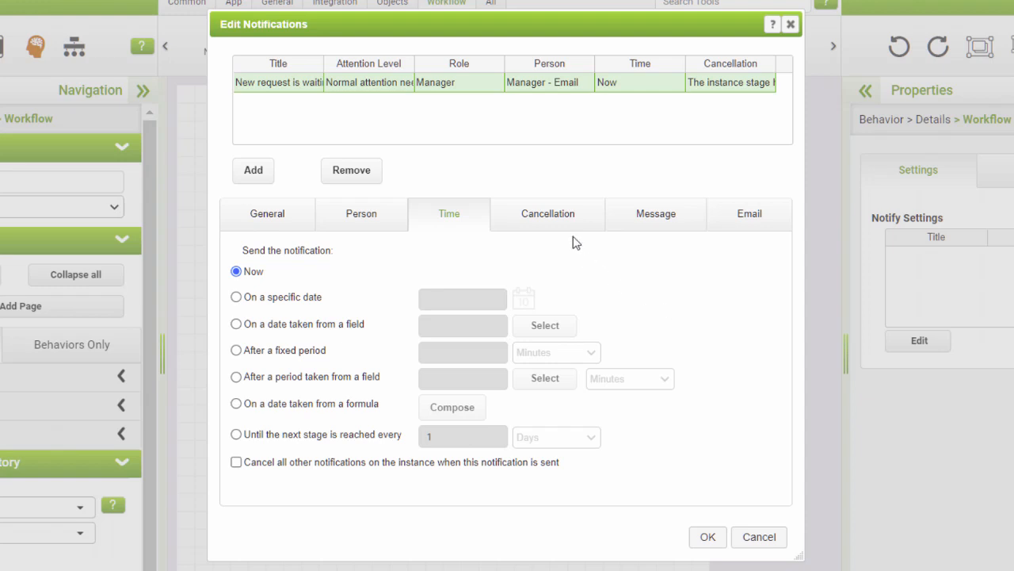
left_click(548, 215)
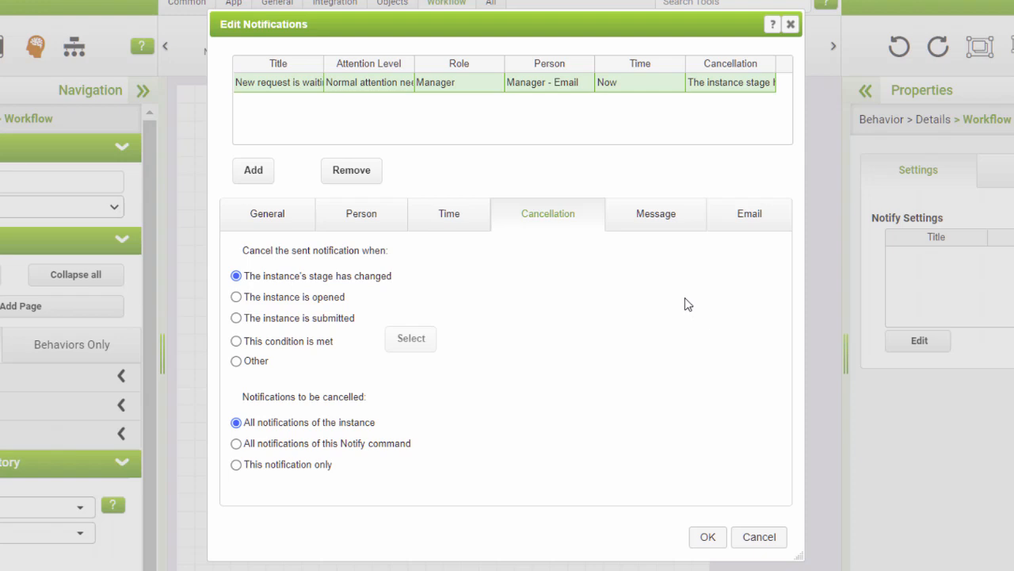
Step: Enter "New Capex Request Waiting" as the subject of the notification's email message
left_click(652, 215)
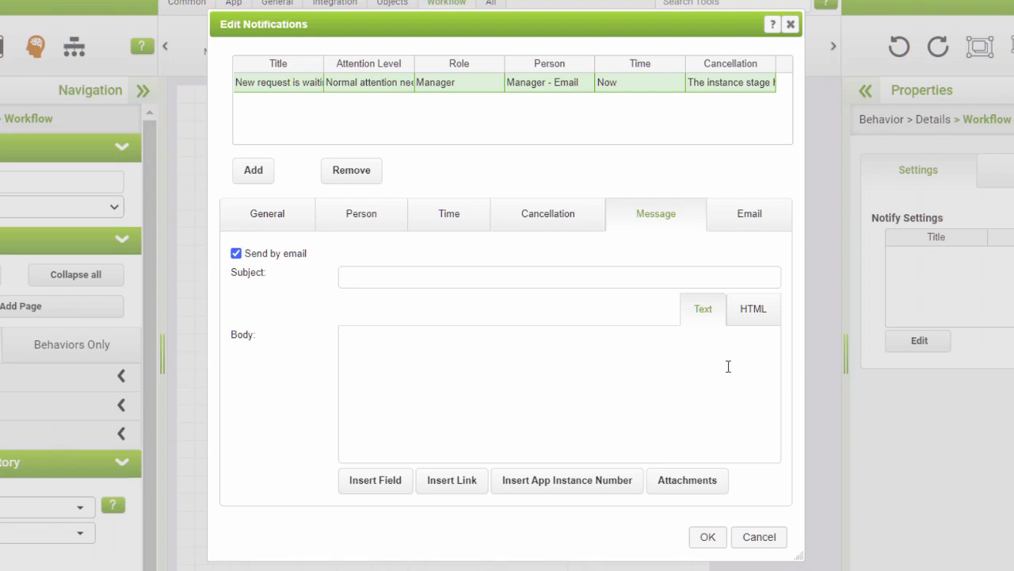
left_click(432, 276)
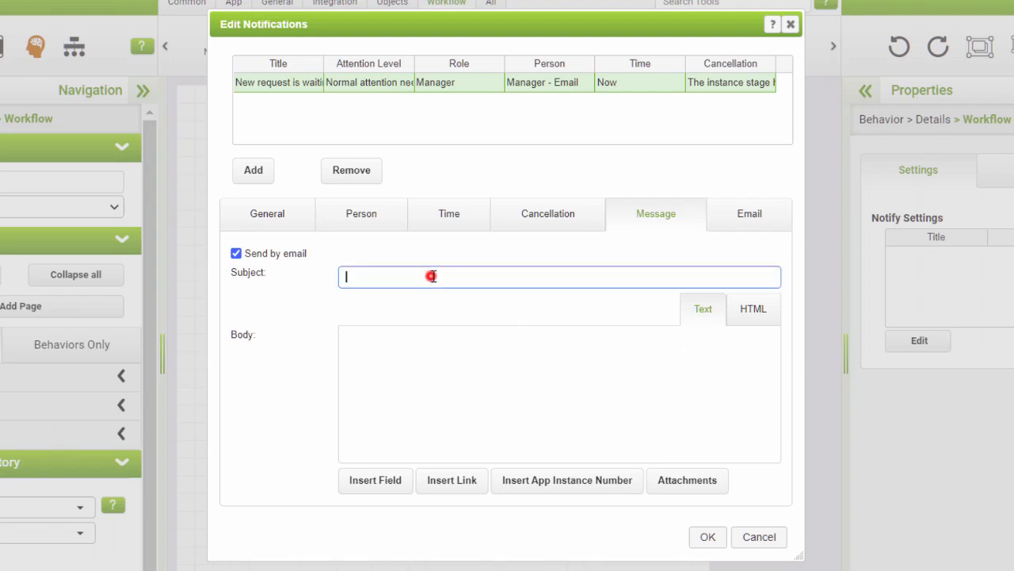
type("New O")
type("apex Reque")
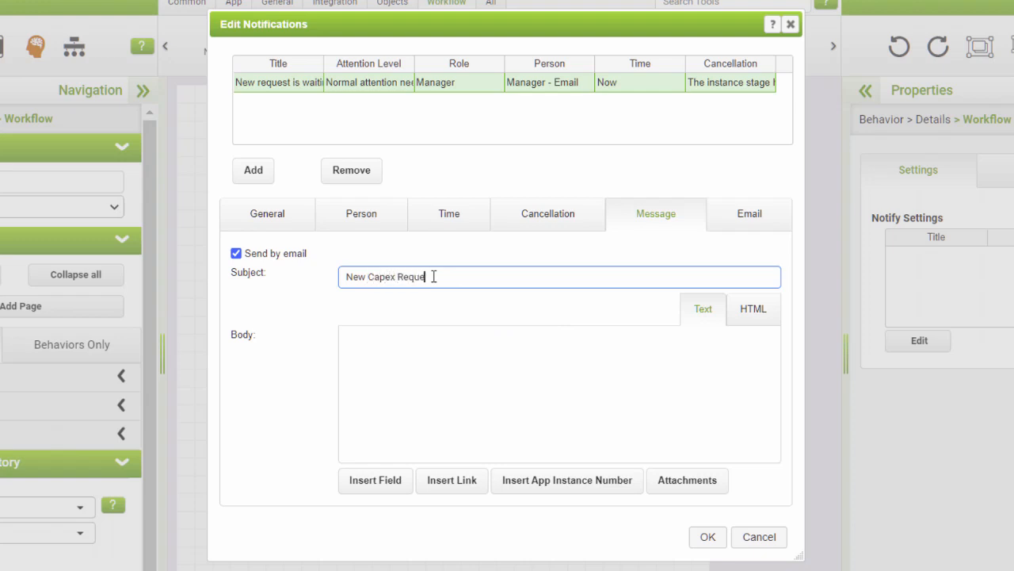
type("st Waiting")
Step: Start the email body with "A new capex request has been submitted by {Requester} and is waiting for your decision.", inserting the Requester field from Details
left_click(532, 351)
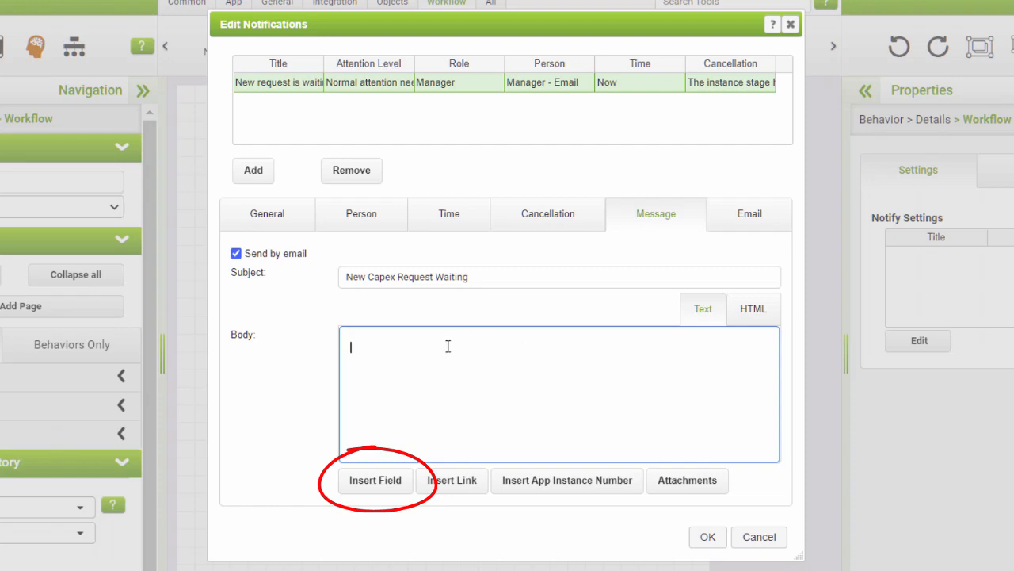
type("A new c")
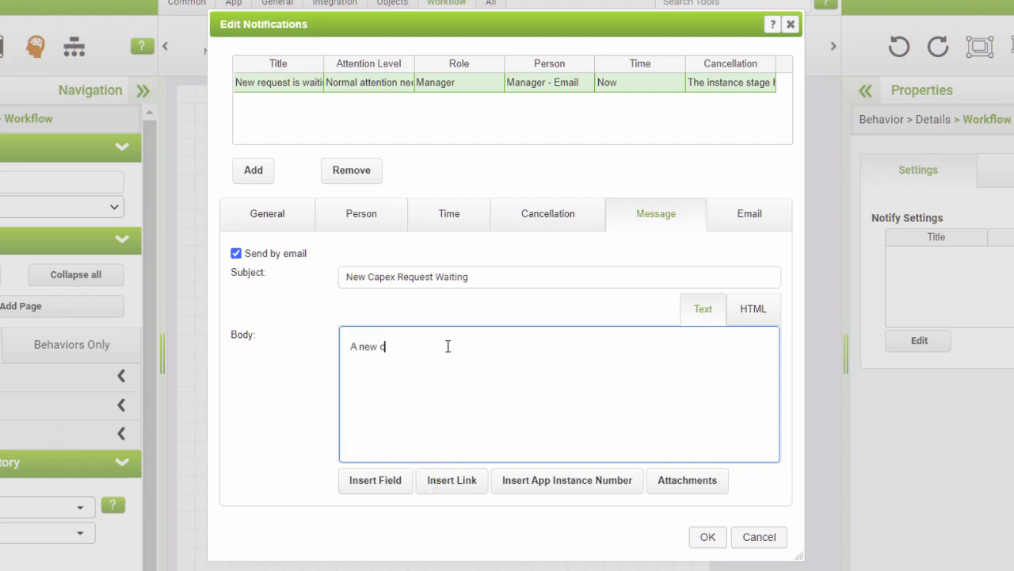
type("apex request has been submitted by")
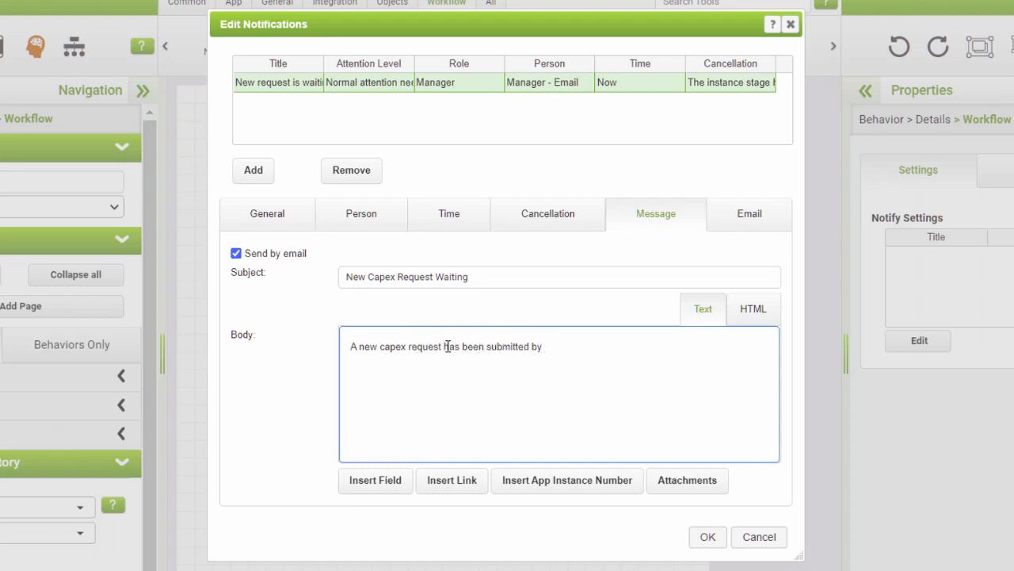
left_click(377, 485)
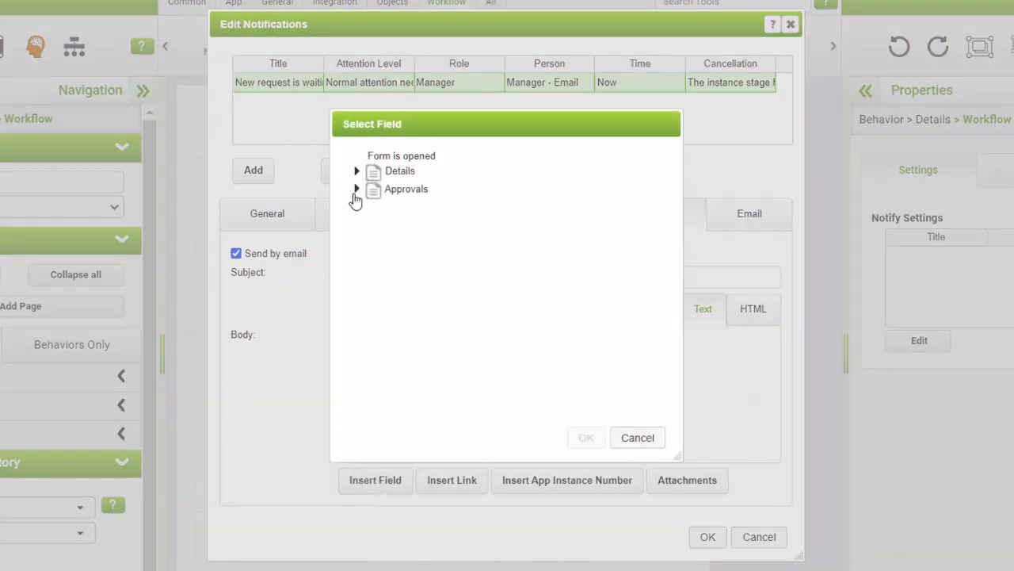
left_click(356, 172)
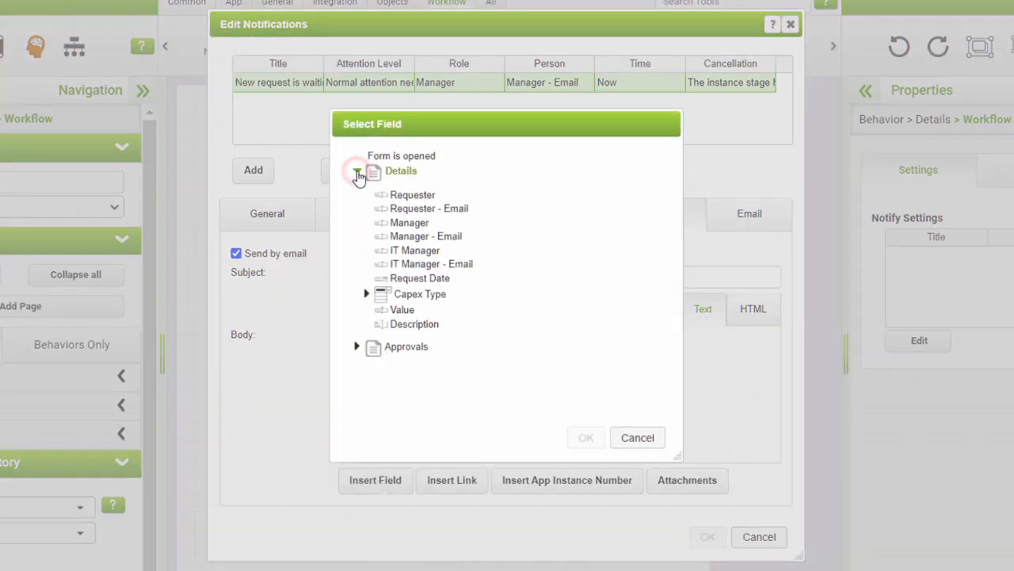
left_click(407, 195)
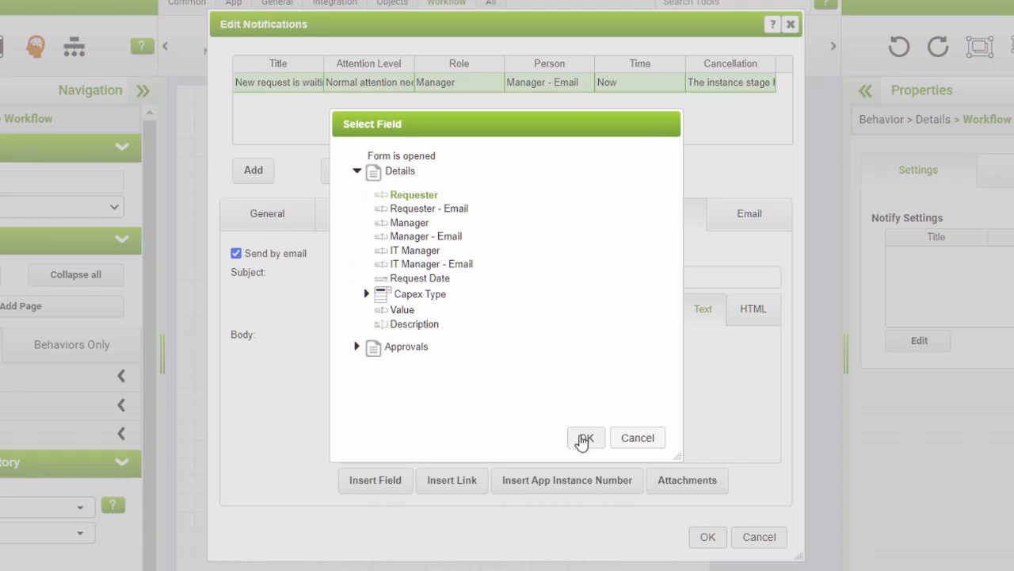
left_click(585, 438)
left_click(616, 346)
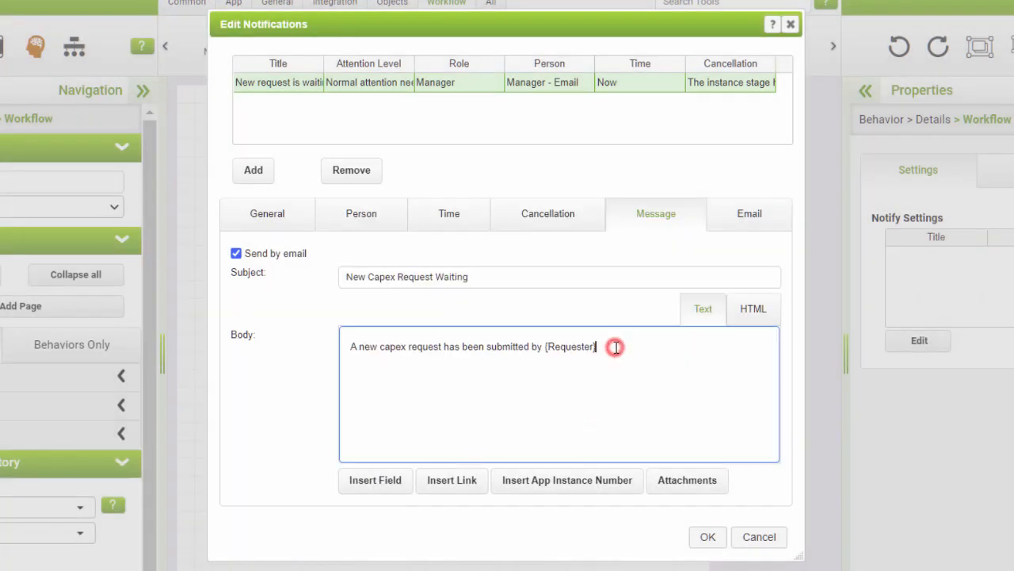
type("and is waiting for you")
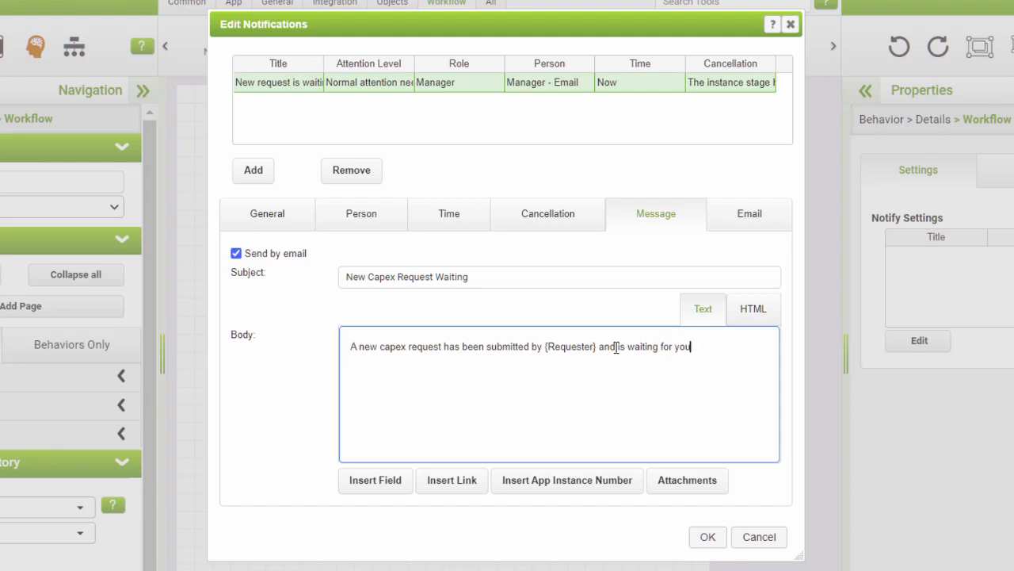
type("r decision")
Step: Add a separate "Ref:" line to the email body, followed by the inserted app instance number
key("Return")
key("Return")
type("Ref:")
left_click(577, 485)
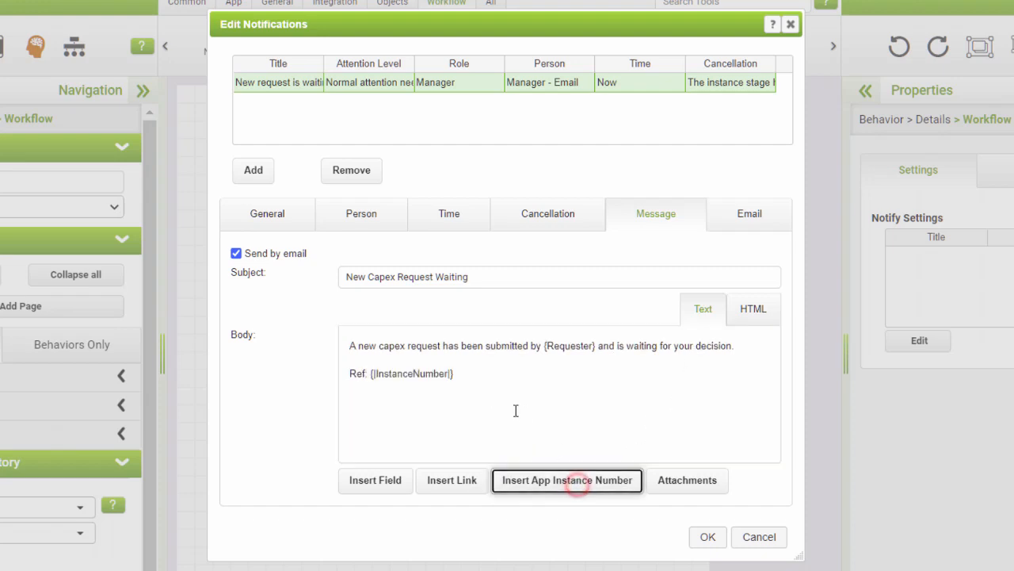
Step: Add the line "Click {|link|} to open the request." below the reference line, inserting the app link after "Click"
left_click(485, 374)
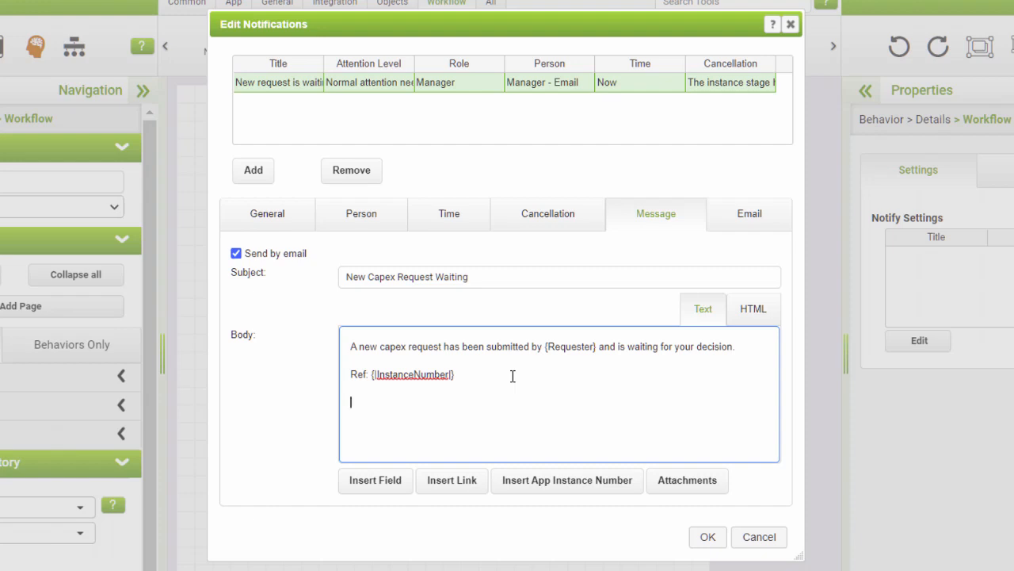
type("Click")
left_click(448, 482)
left_click(448, 401)
type("to open the f")
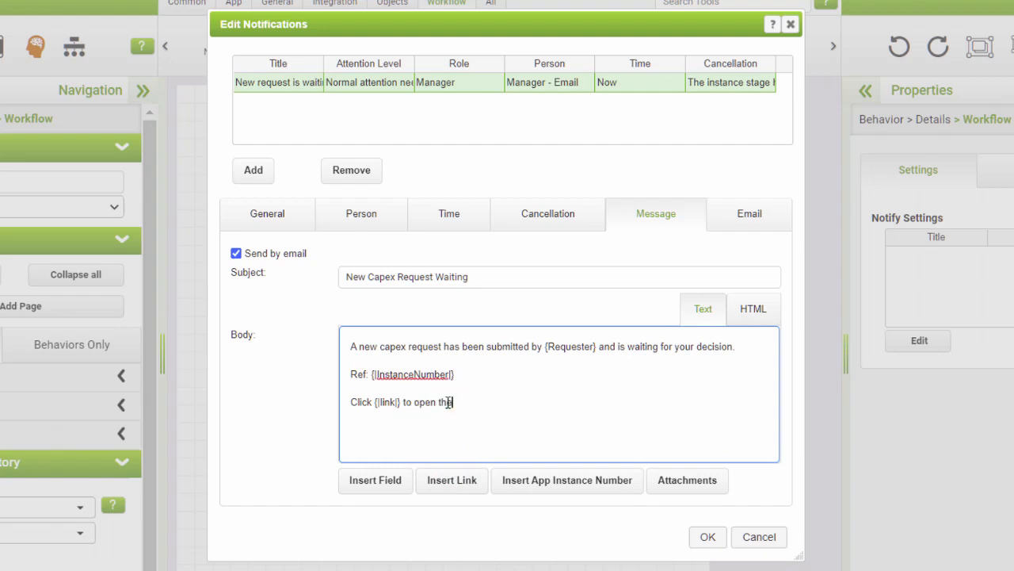
type("equest ")
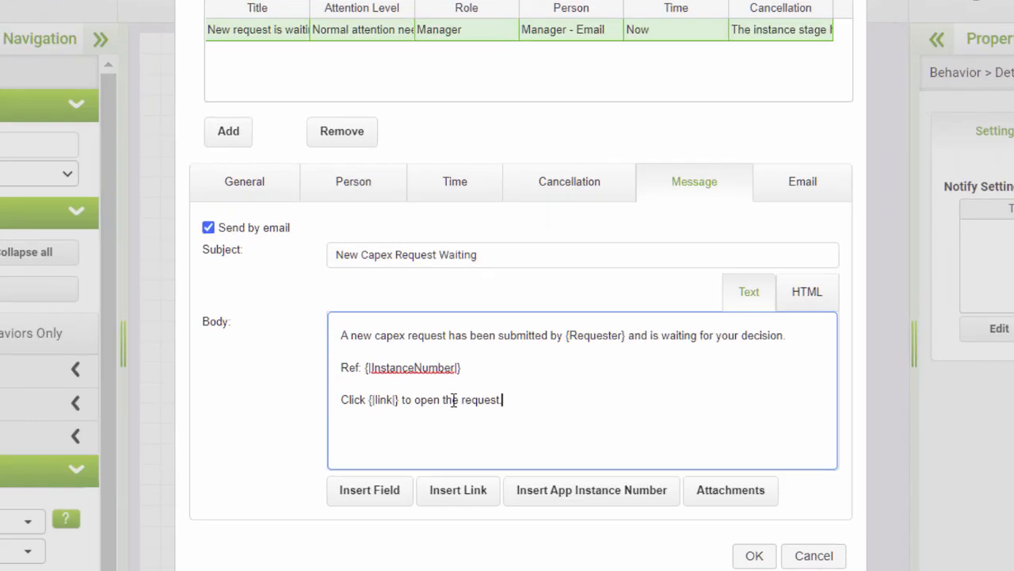
type(".")
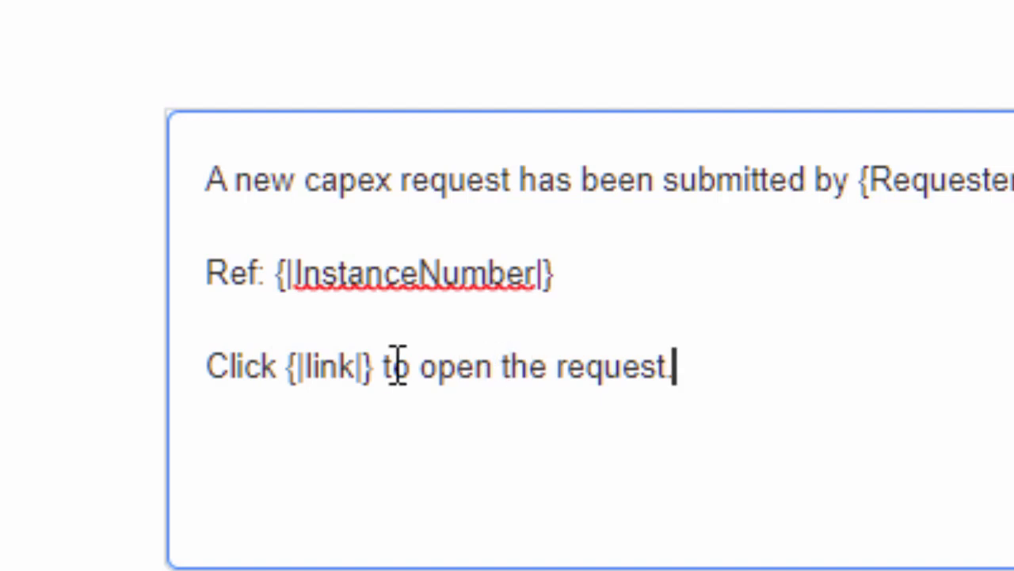
Step: Replace the display text "link" inside the inserted link placeholder with "HERE"
left_click(344, 367)
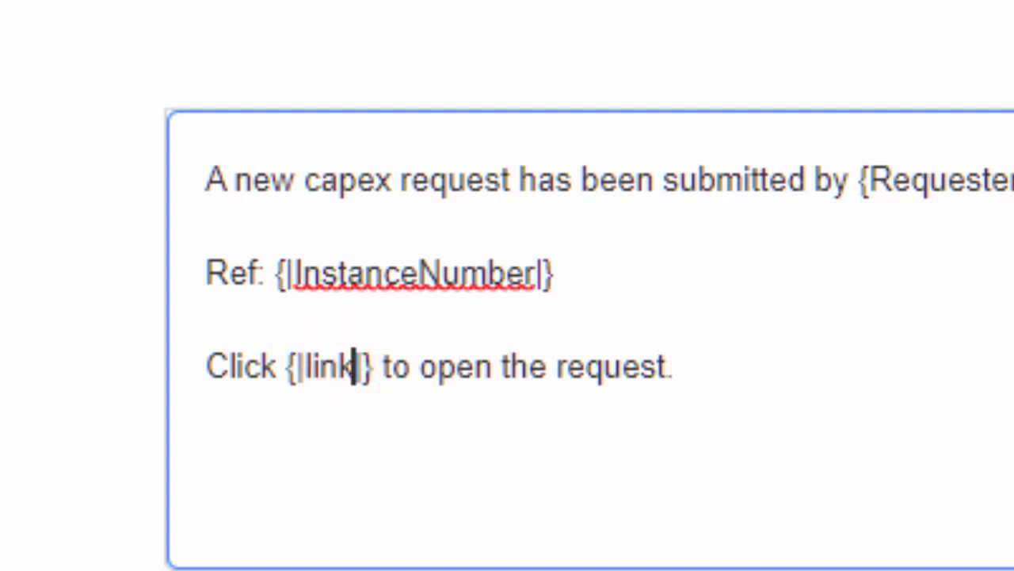
key("BackSpace")
key("BackSpace")
key("BackSpace")
key("BackSpace")
type("HERE")
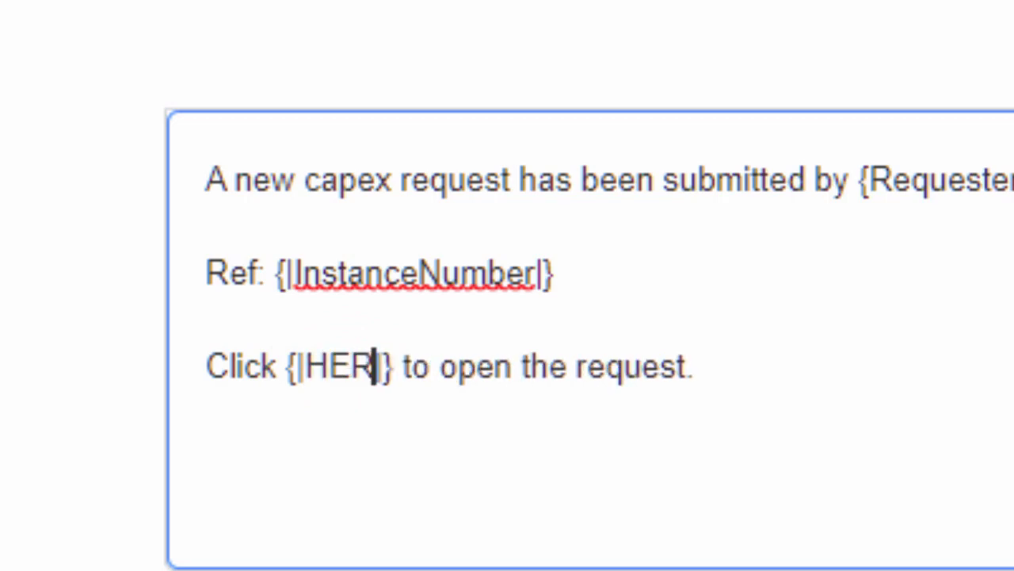
left_click(880, 373)
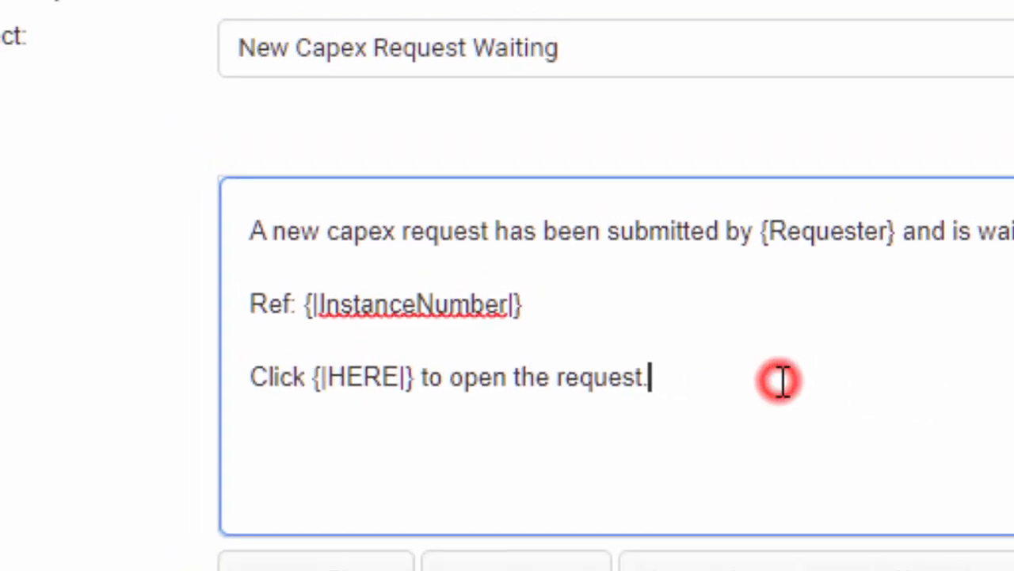